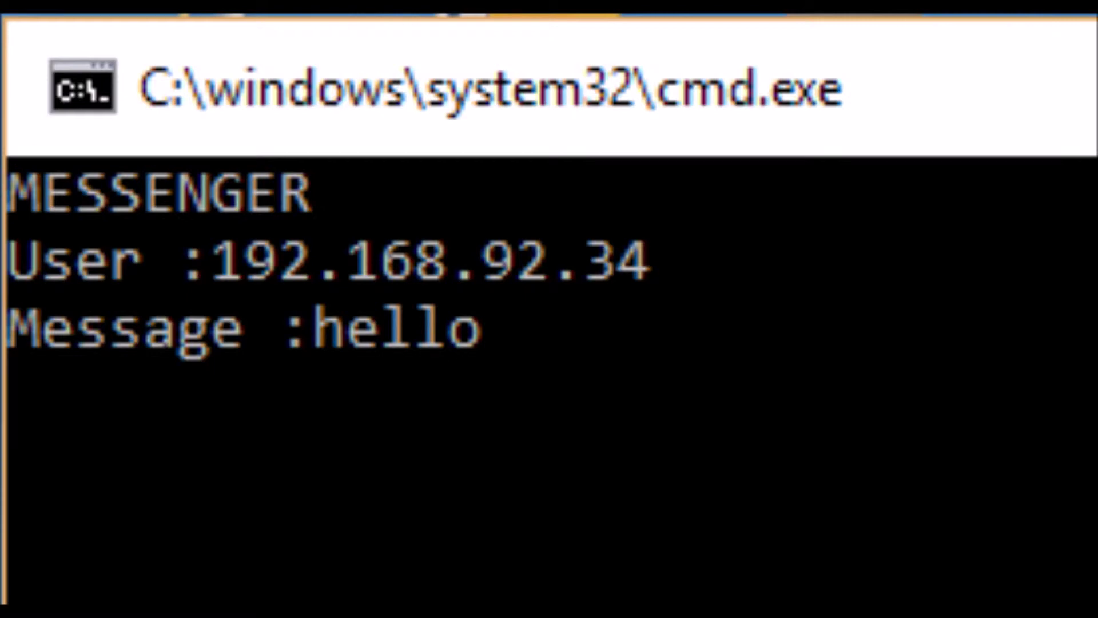
Step: Submit the message 'hello' to 192.168.92.34 in the MESSENGER prompt
key(Return)
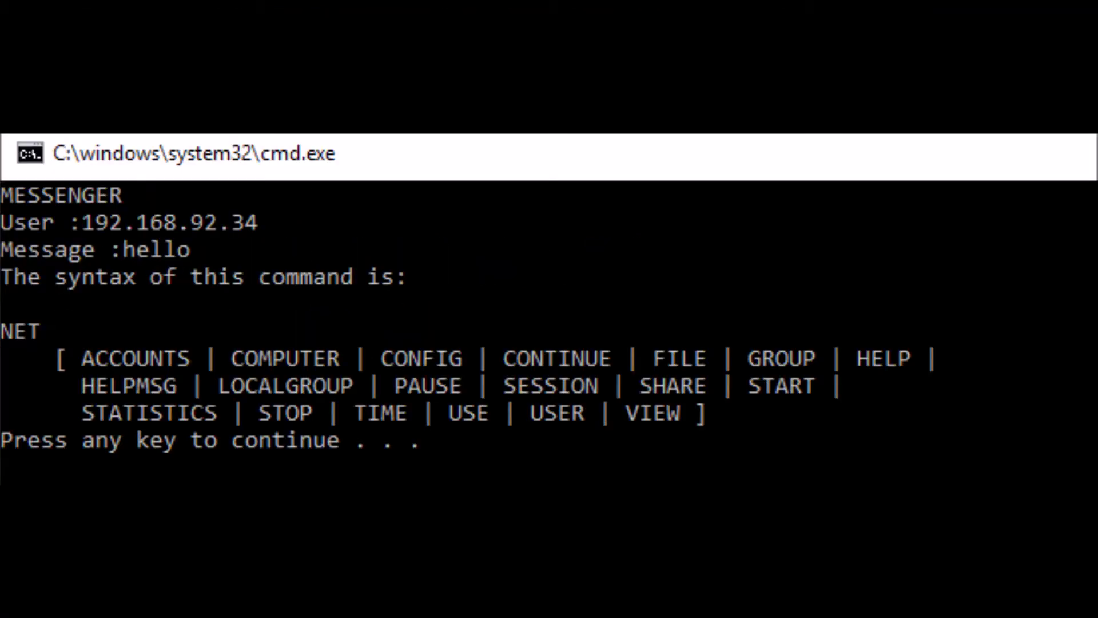